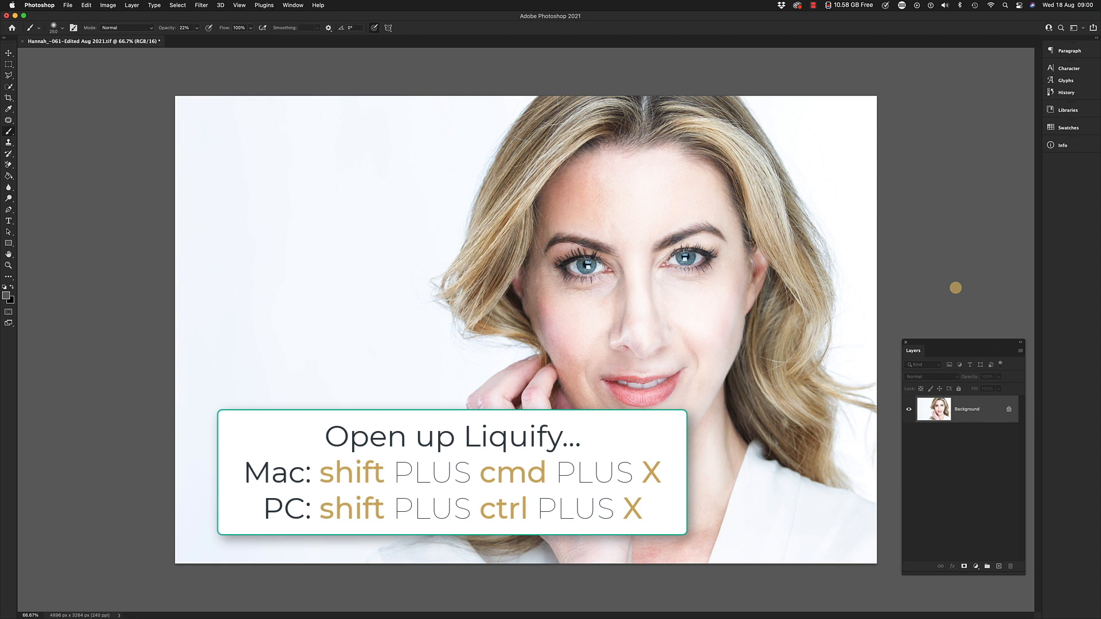
- Open the Liquify filter on the portrait and go to the Face-Aware Liquify settings
key(shift+super+x)
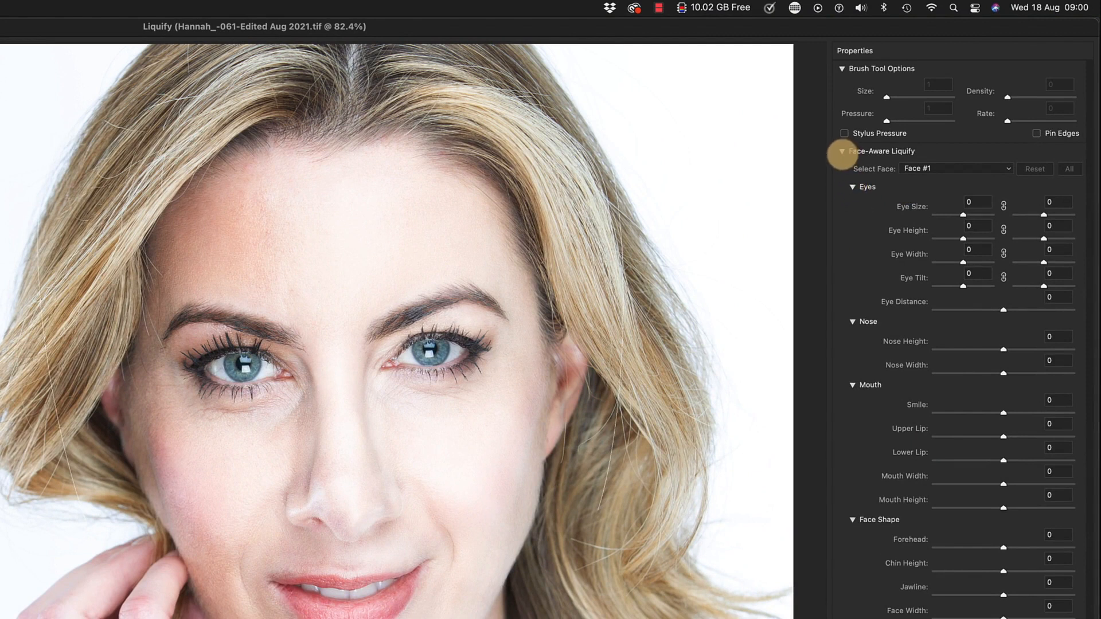
click(842, 152)
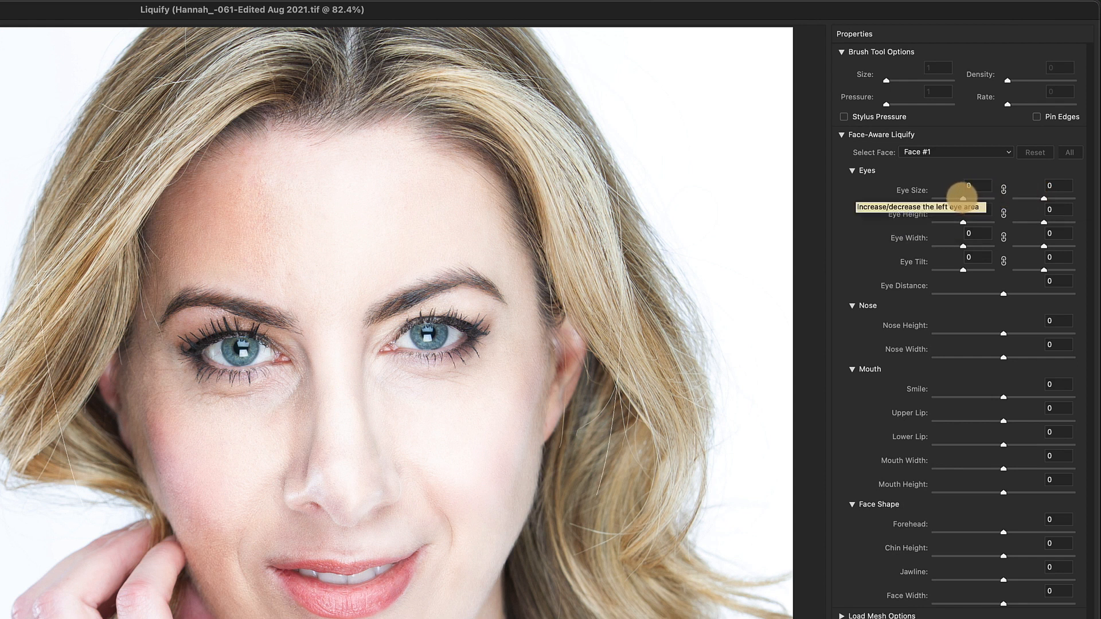
- Try changing Eye Size for each eye separately and for both together at 17, returning both values to 0
mouse_move(963, 198)
mouse_down()
mouse_move(1008, 196)
mouse_move(953, 197)
mouse_move(975, 197)
mouse_move(964, 199)
mouse_up()
drag(1044, 199, 1070, 191)
key(super+z)
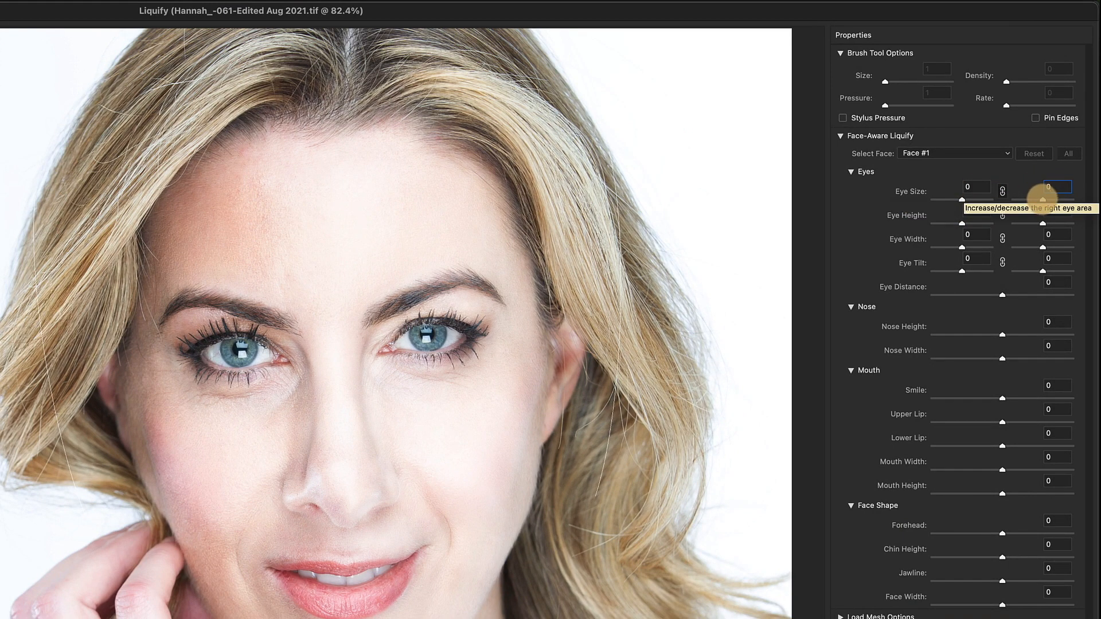
mouse_move(962, 199)
mouse_down()
mouse_move(1003, 199)
mouse_move(954, 201)
mouse_move(991, 205)
mouse_move(969, 205)
mouse_up()
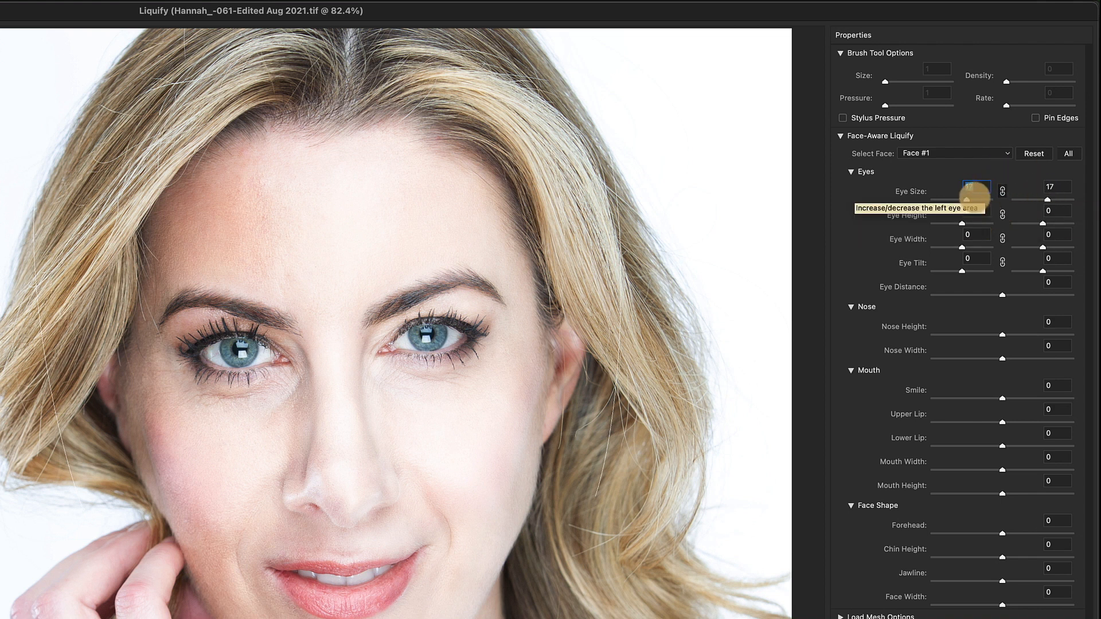
text(0)
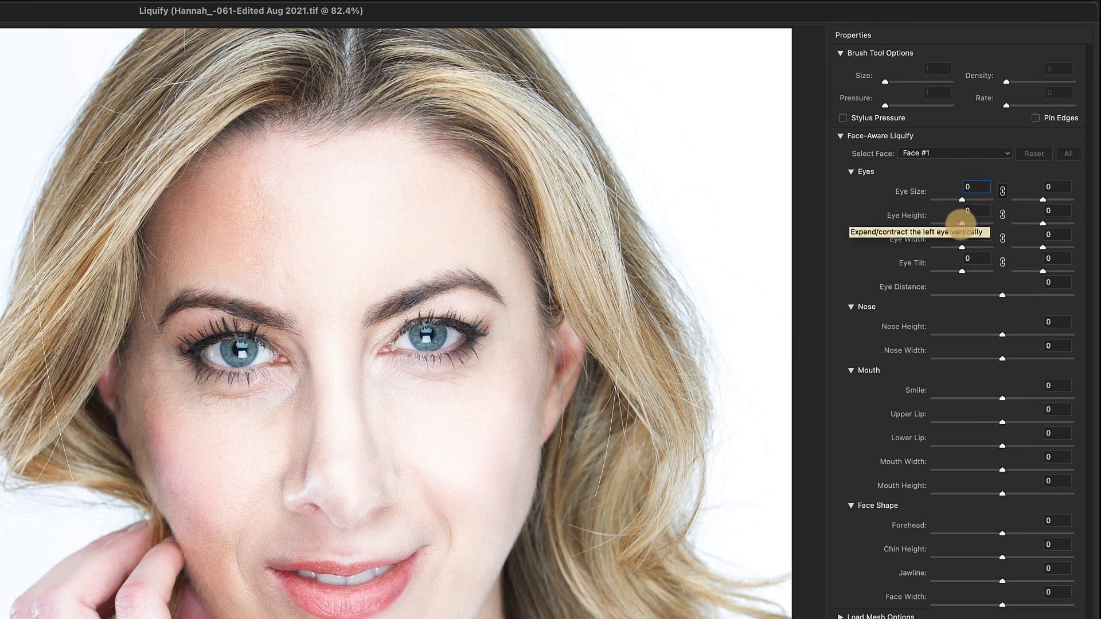
- Link Eye Height for both eyes and set the linked Eye Size to 25
mouse_move(962, 222)
mouse_down()
mouse_move(1016, 221)
mouse_move(946, 221)
mouse_move(962, 222)
mouse_up()
click(1002, 215)
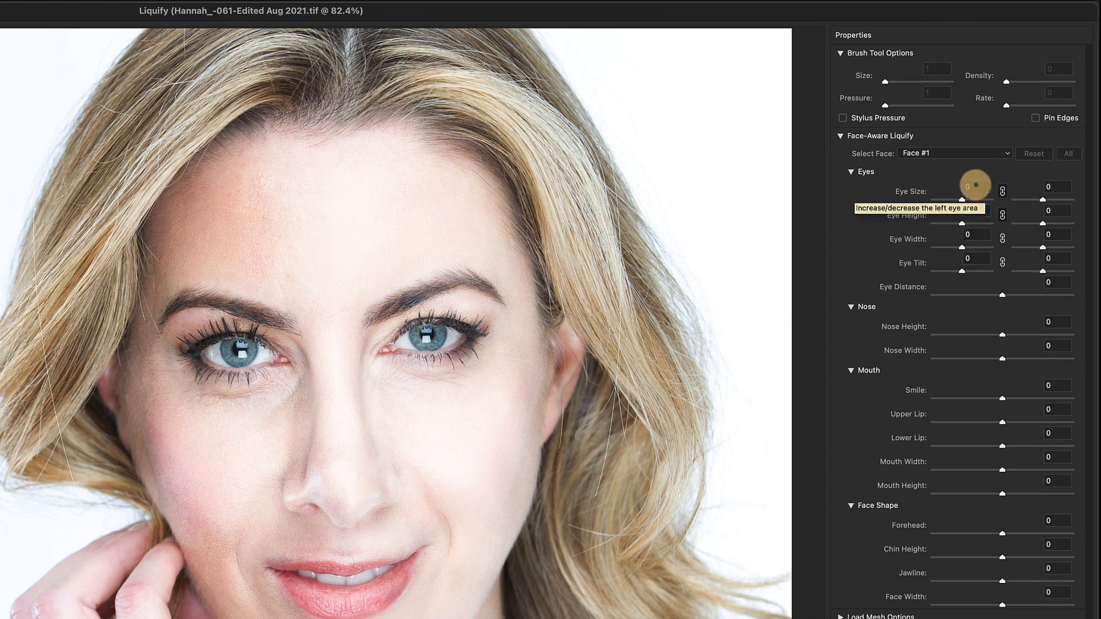
click(976, 187)
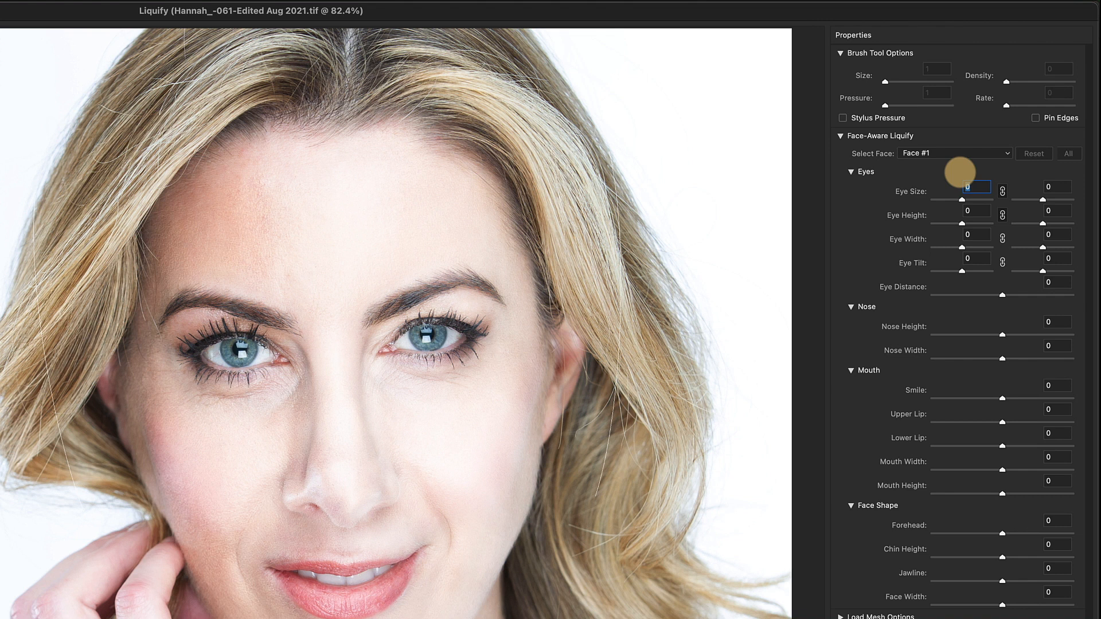
text(20)
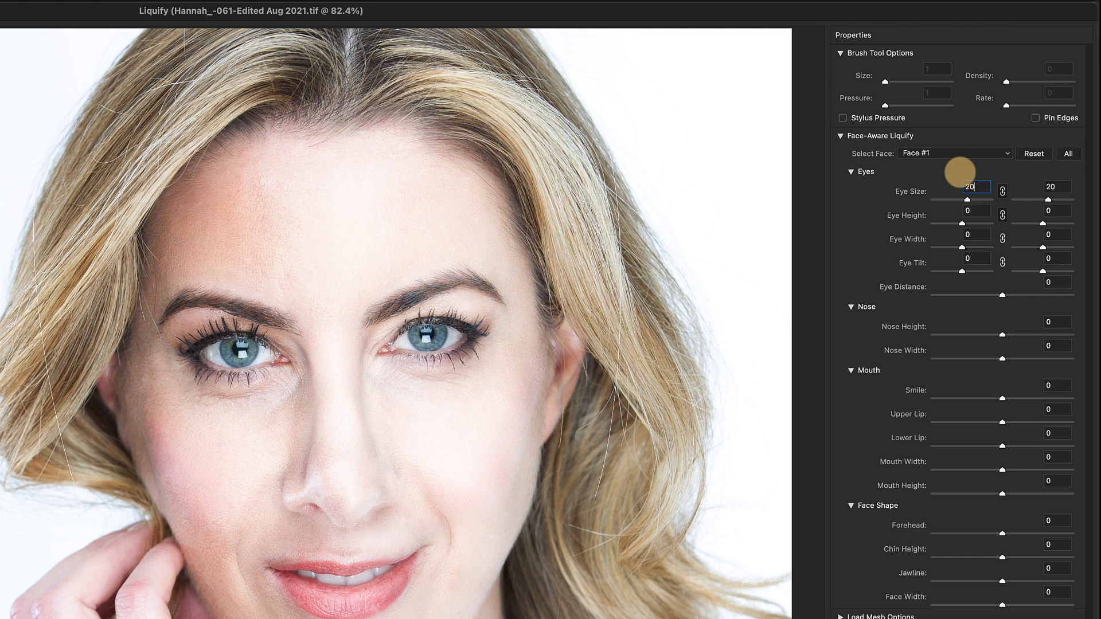
key(super+z)
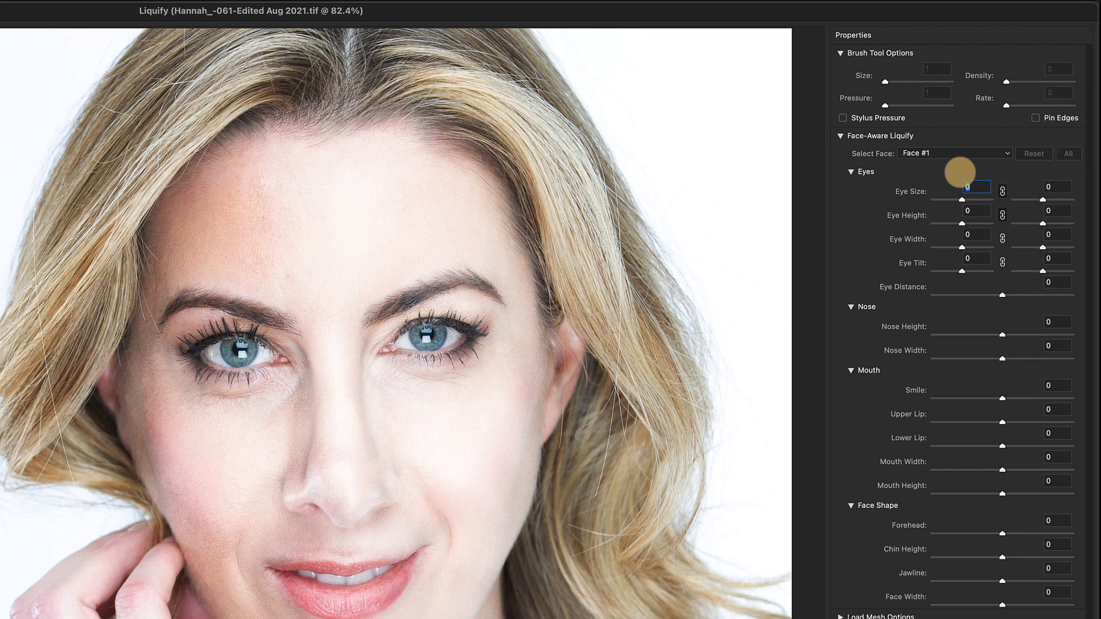
text(25)
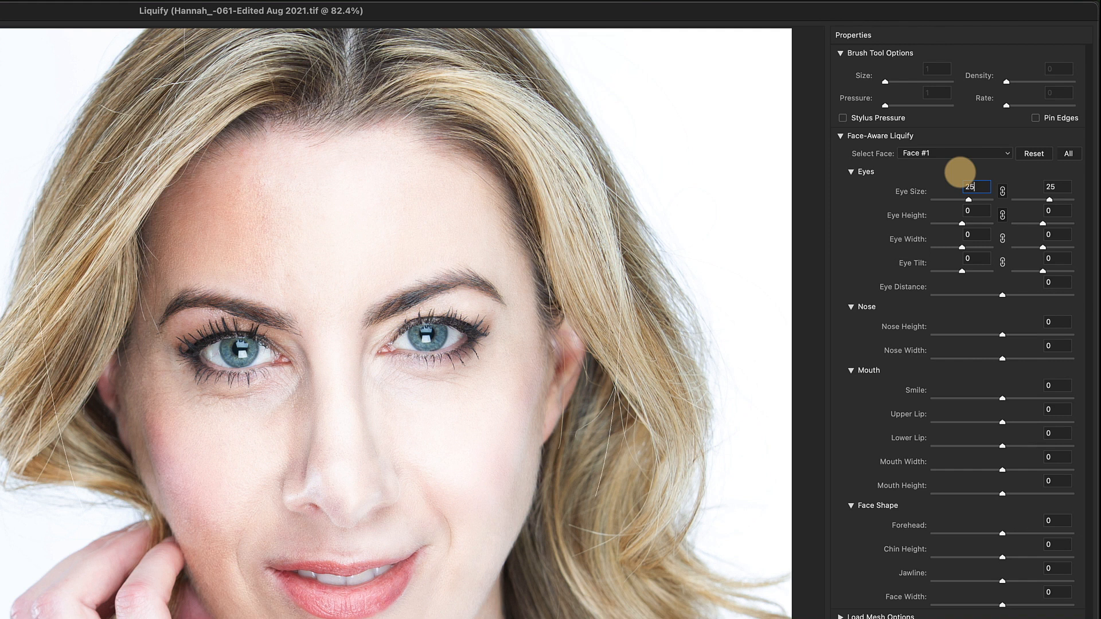
- Try separate Eye Width values of 52 and -17, then link both eyes' widths and reset them to 0
click(961, 247)
click(962, 249)
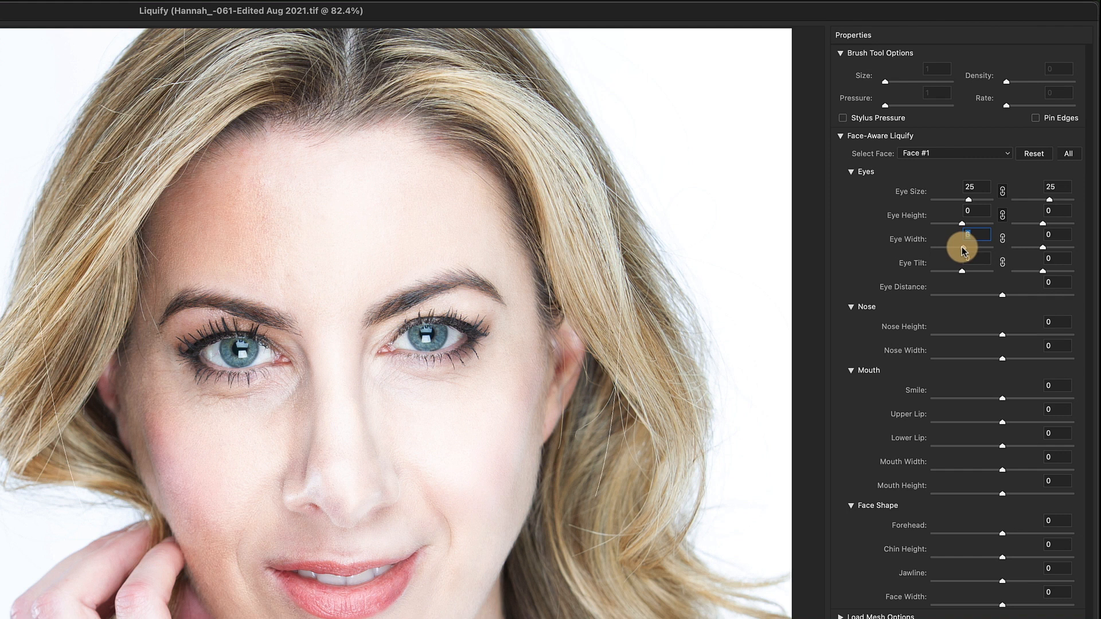
mouse_move(962, 247)
mouse_down()
mouse_move(937, 246)
mouse_move(963, 249)
mouse_up()
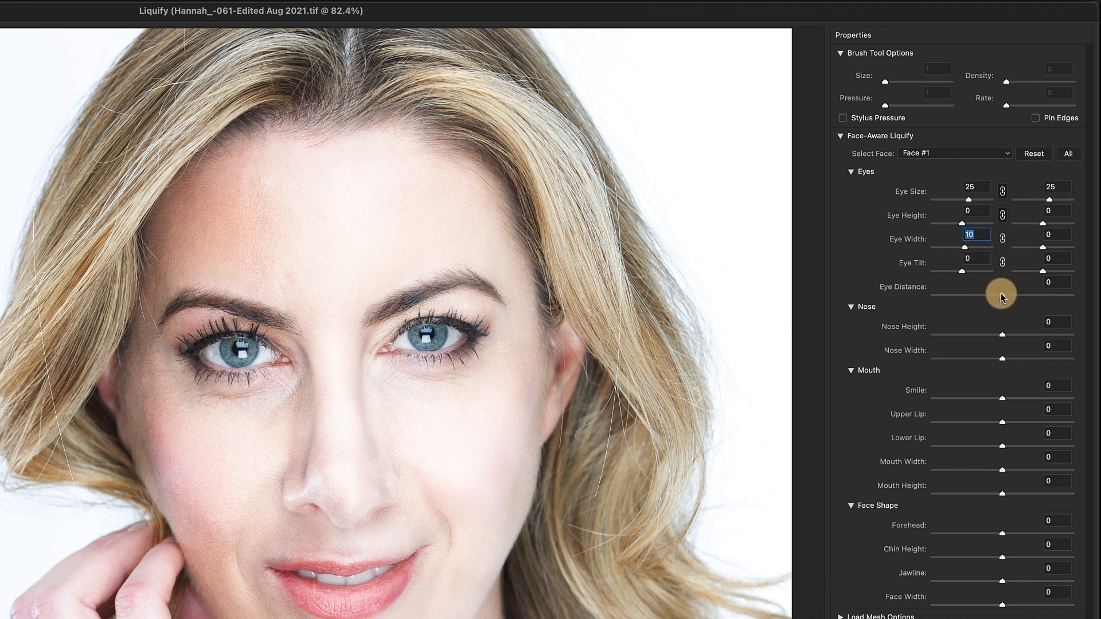
mouse_move(965, 252)
mouse_down()
mouse_move(993, 246)
mouse_move(929, 240)
mouse_move(994, 251)
mouse_move(946, 247)
mouse_move(990, 249)
mouse_move(955, 249)
mouse_move(976, 250)
mouse_up()
mouse_move(1043, 247)
mouse_down()
mouse_move(1054, 249)
mouse_move(1028, 249)
mouse_move(1038, 251)
mouse_up()
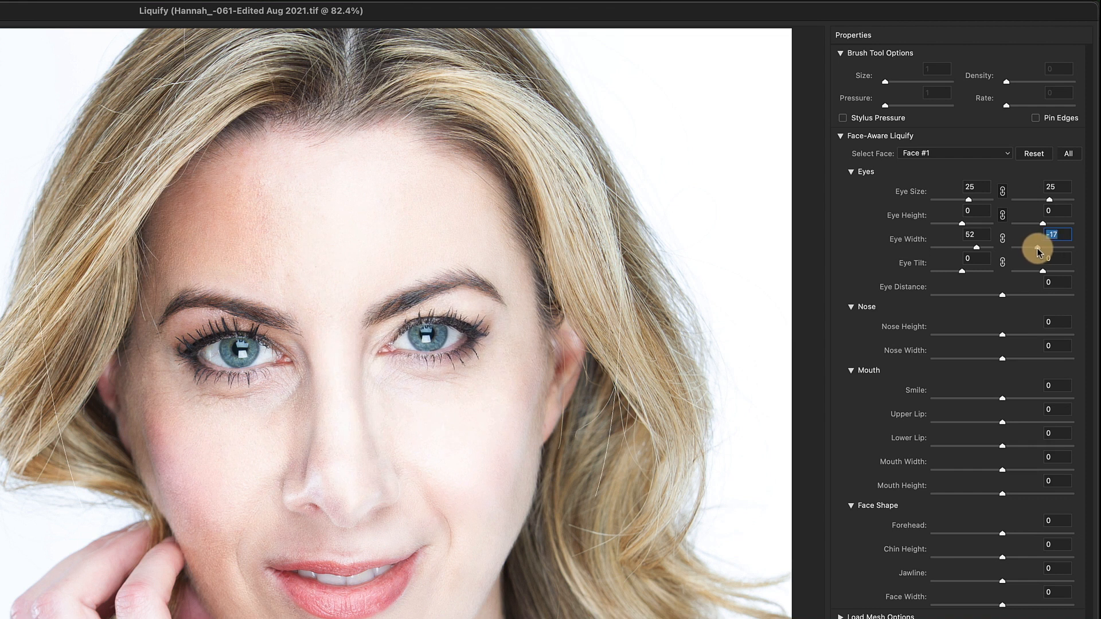
click(1003, 239)
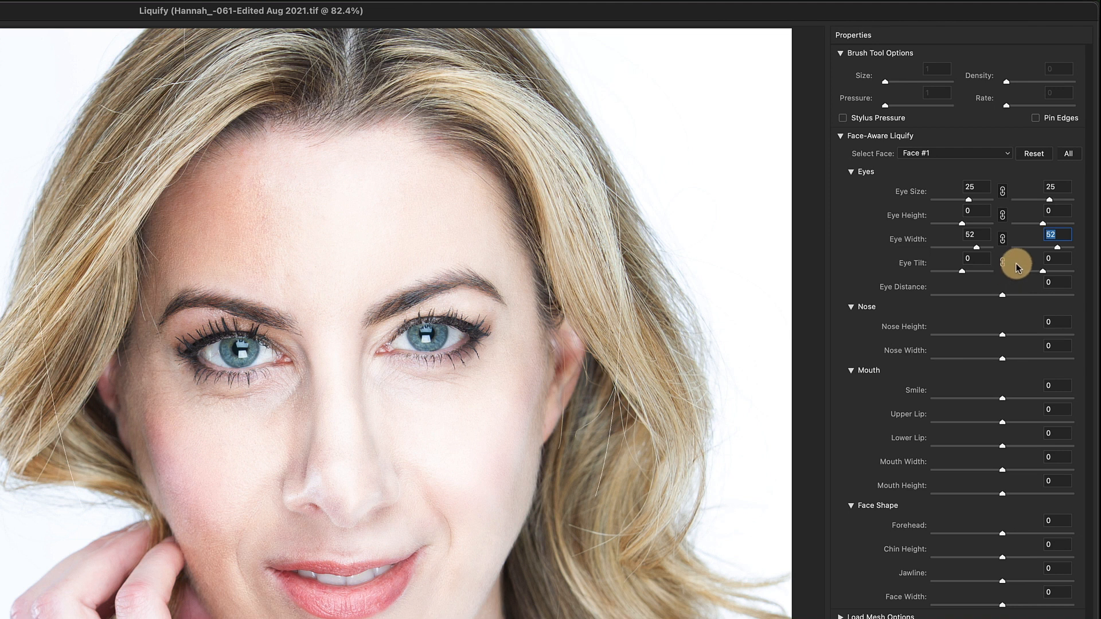
text(0)
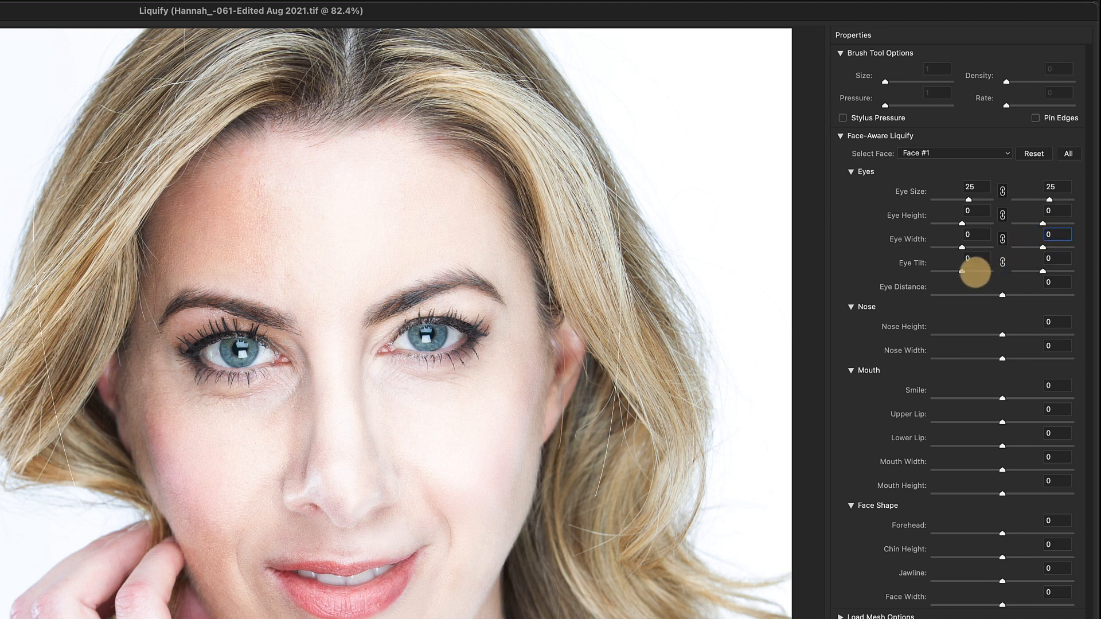
- Try an Eye Tilt of 24 for both eyes with an Eye Distance of 100, and reset both settings to 0
drag(962, 273, 1082, 294)
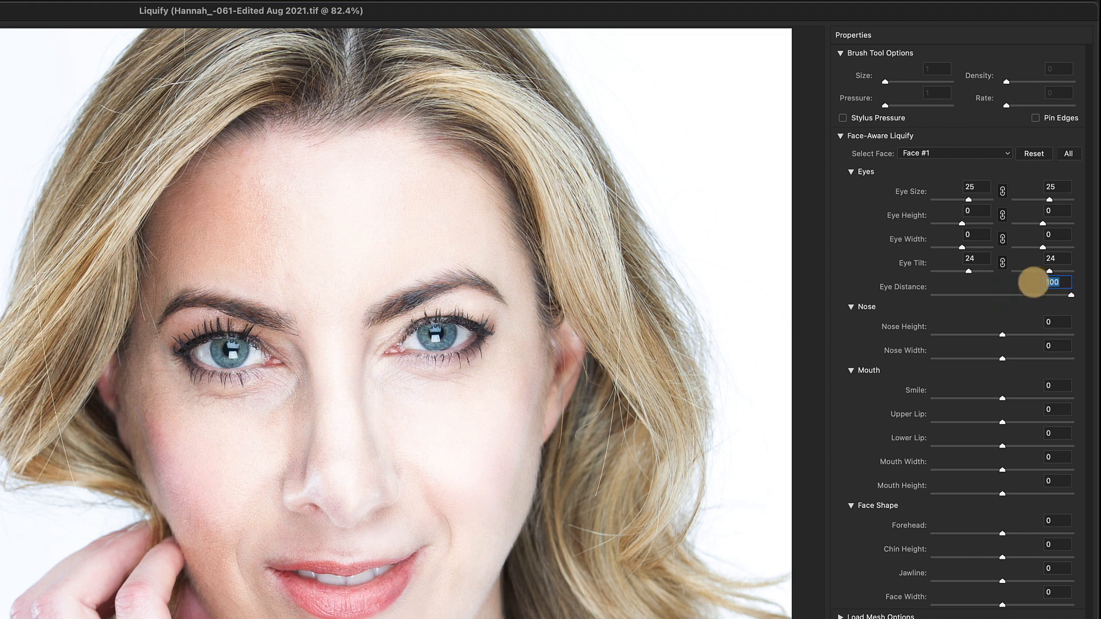
mouse_move(970, 270)
mouse_down()
mouse_move(953, 271)
mouse_move(996, 269)
mouse_move(973, 275)
mouse_up()
double_click(978, 260)
text(0)
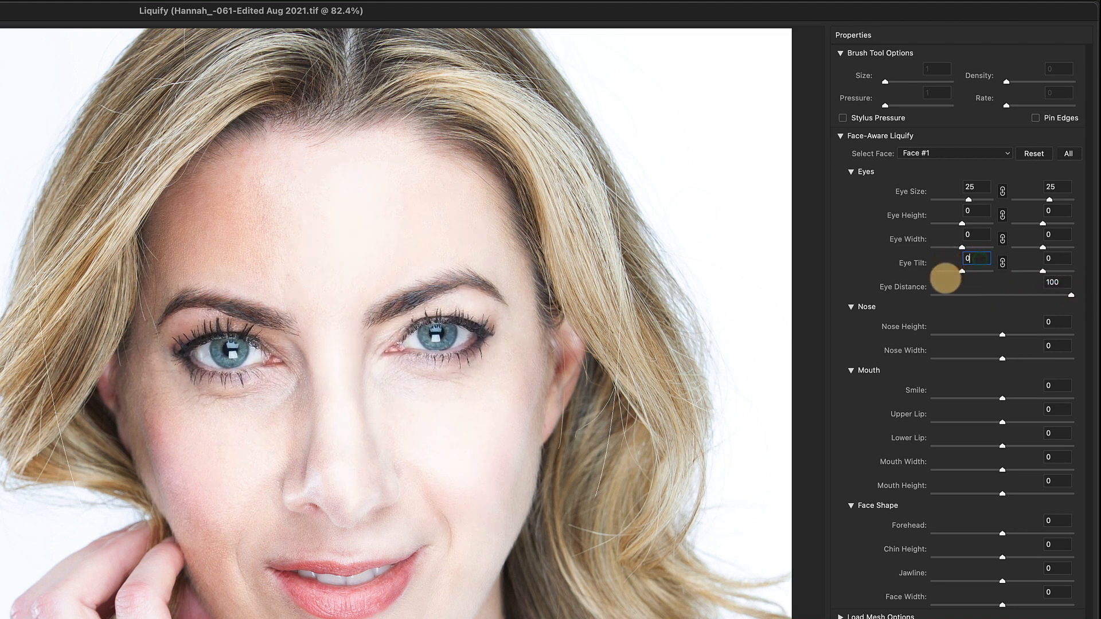
double_click(1062, 285)
text(0)
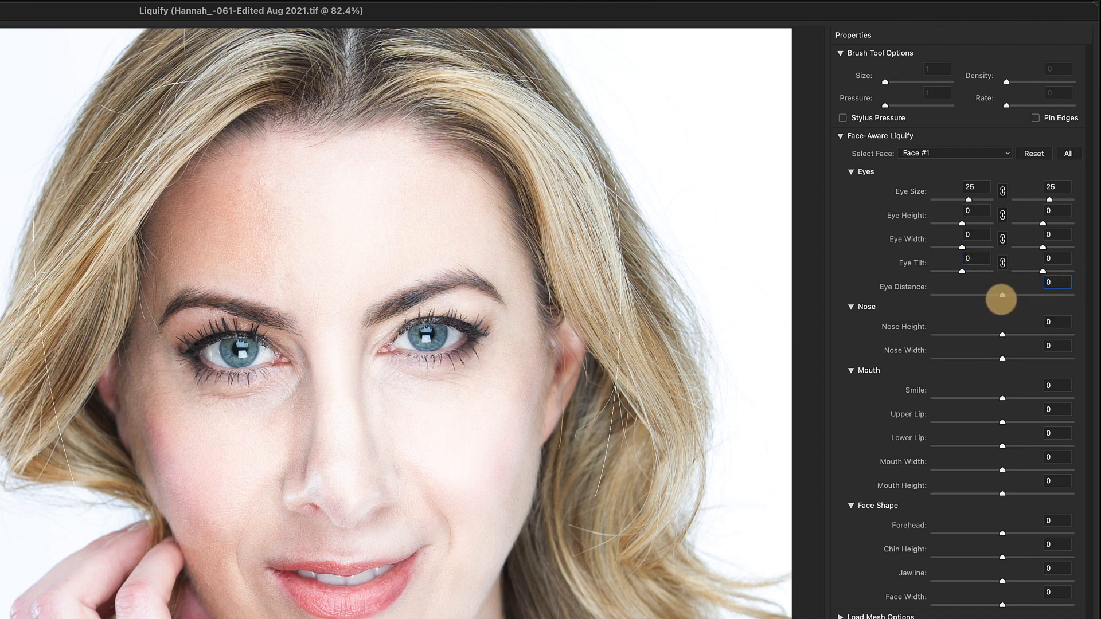
- Try a slight Eye Distance increase to about 6 and return it to 0
click(1001, 294)
mouse_move(1001, 294)
mouse_down()
mouse_move(1072, 290)
mouse_move(1006, 293)
mouse_up()
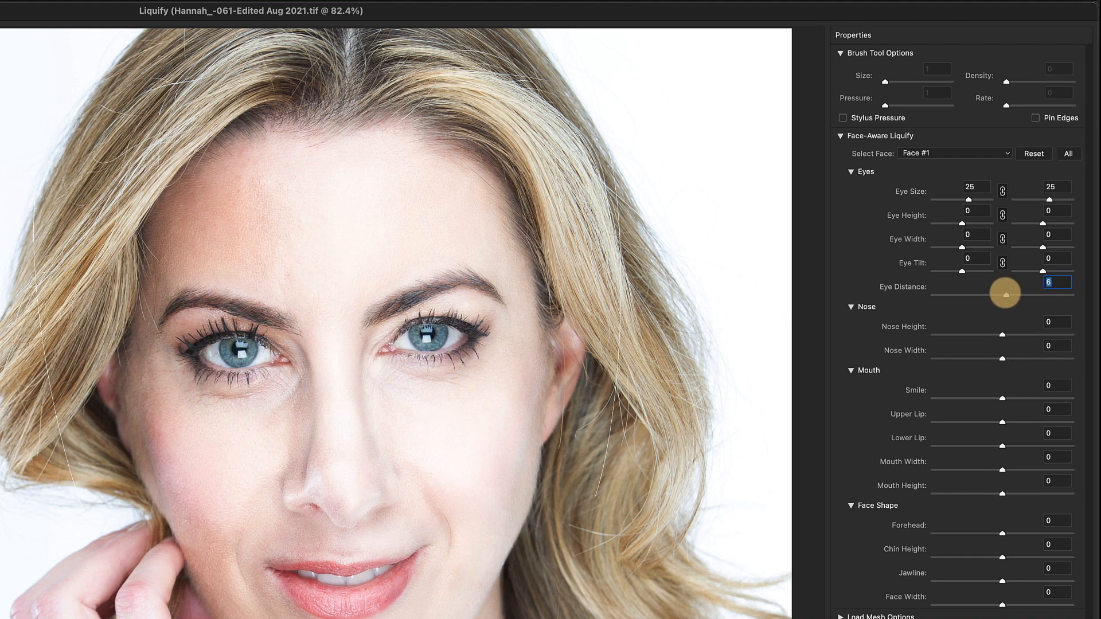
drag(1006, 294, 1005, 295)
text(0)
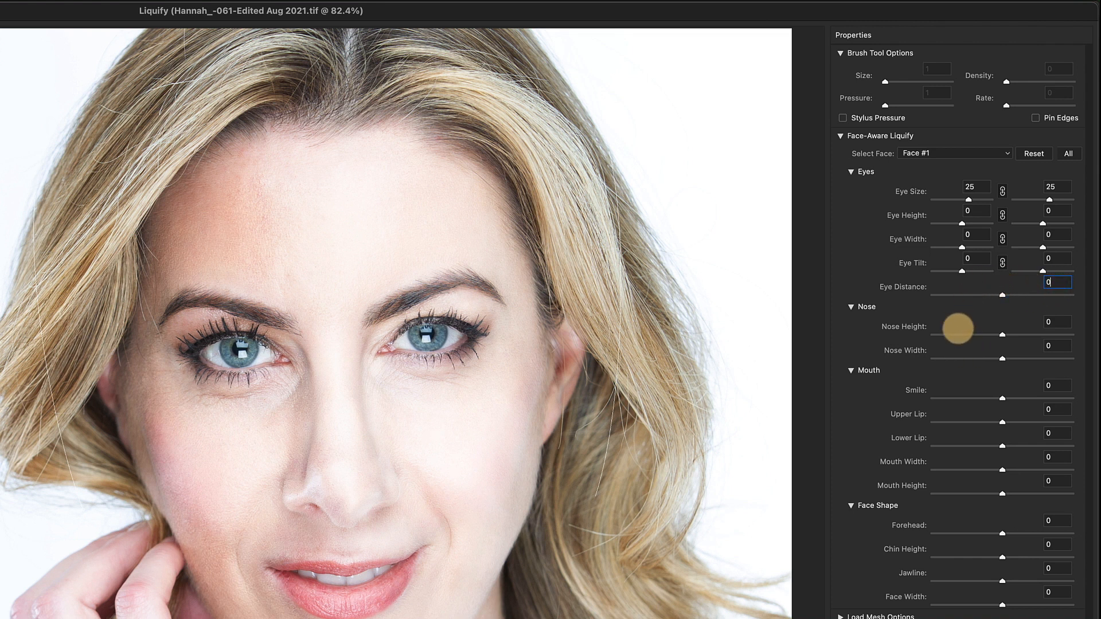
- Collapse the Eyes settings, try adjusting Nose Height and return it to 0
click(861, 172)
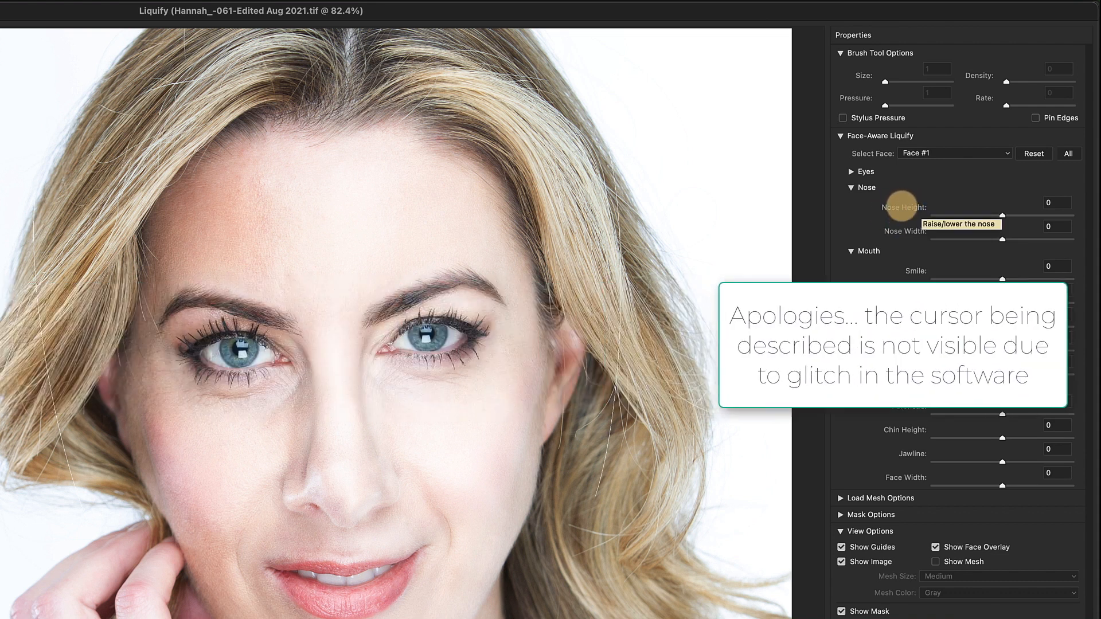
drag(902, 208, 1005, 206)
text(0)
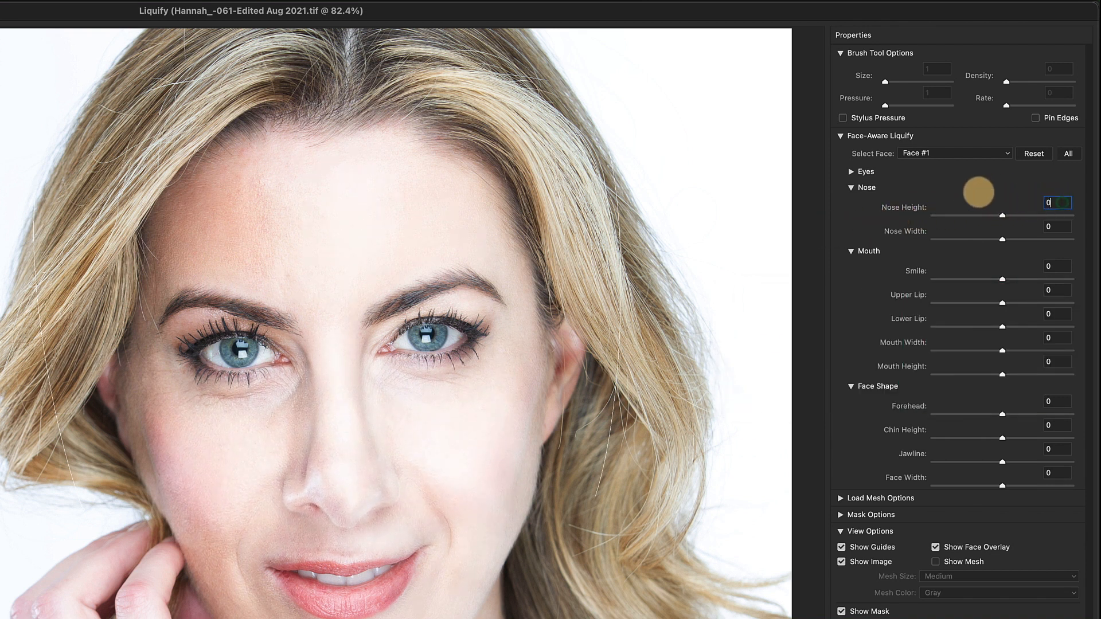
- Narrow the nose to a Nose Width of -51 and raise Nose Height to 16, finishing with the face overlay on the image
mouse_move(906, 235)
mouse_down()
mouse_move(831, 239)
mouse_move(997, 244)
mouse_move(872, 241)
mouse_move(908, 241)
mouse_up()
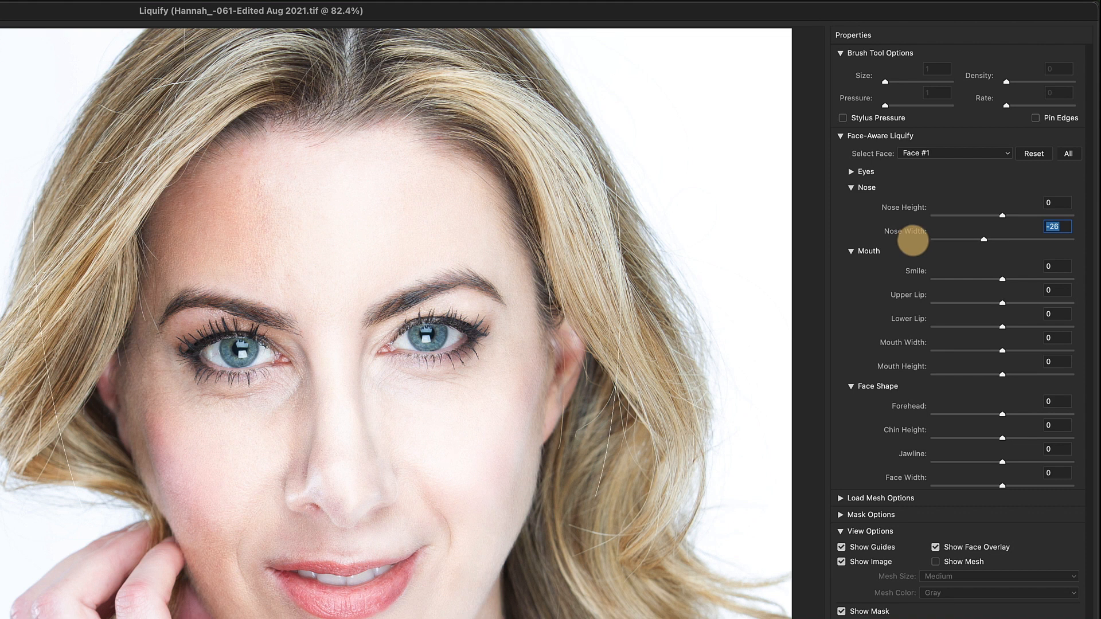
mouse_move(914, 239)
mouse_down()
mouse_move(892, 236)
mouse_move(924, 232)
mouse_move(890, 232)
mouse_move(905, 231)
mouse_up()
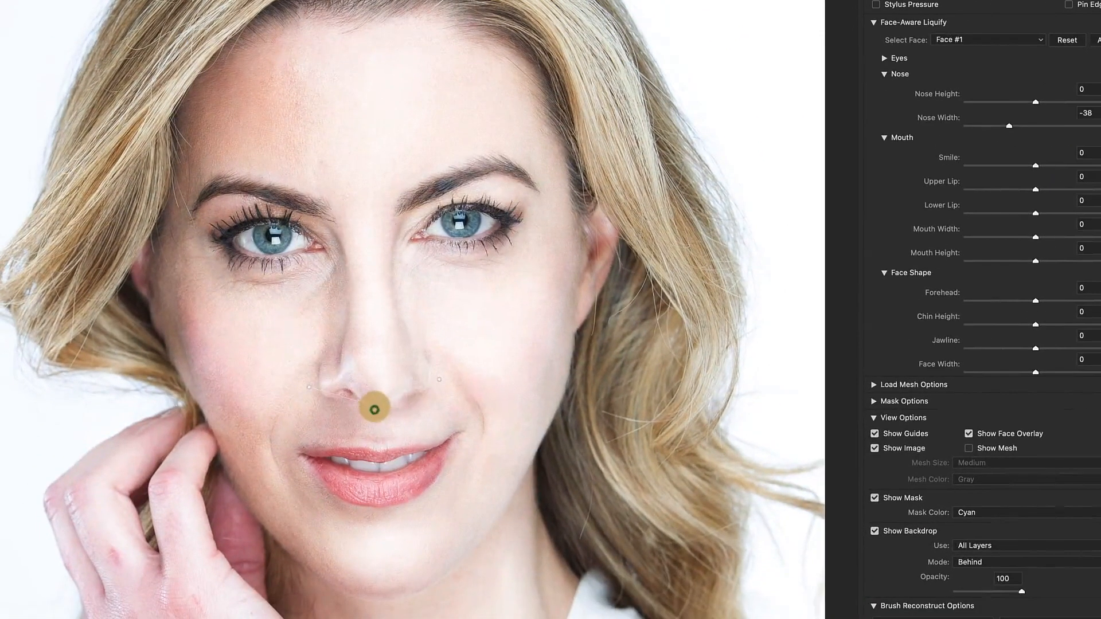
drag(374, 409, 371, 389)
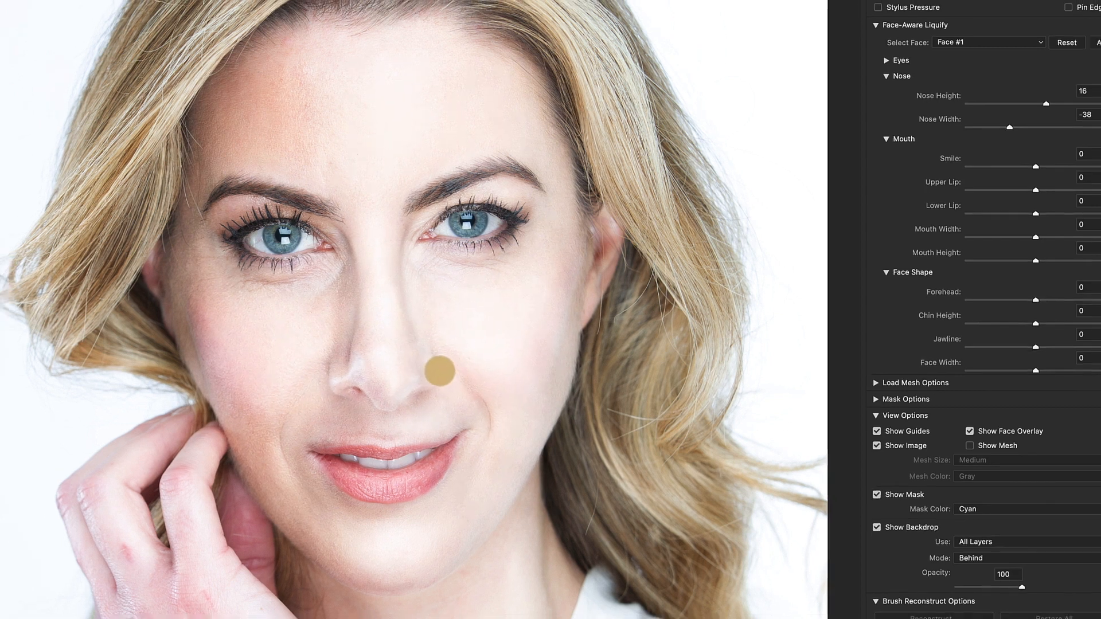
drag(439, 374, 426, 376)
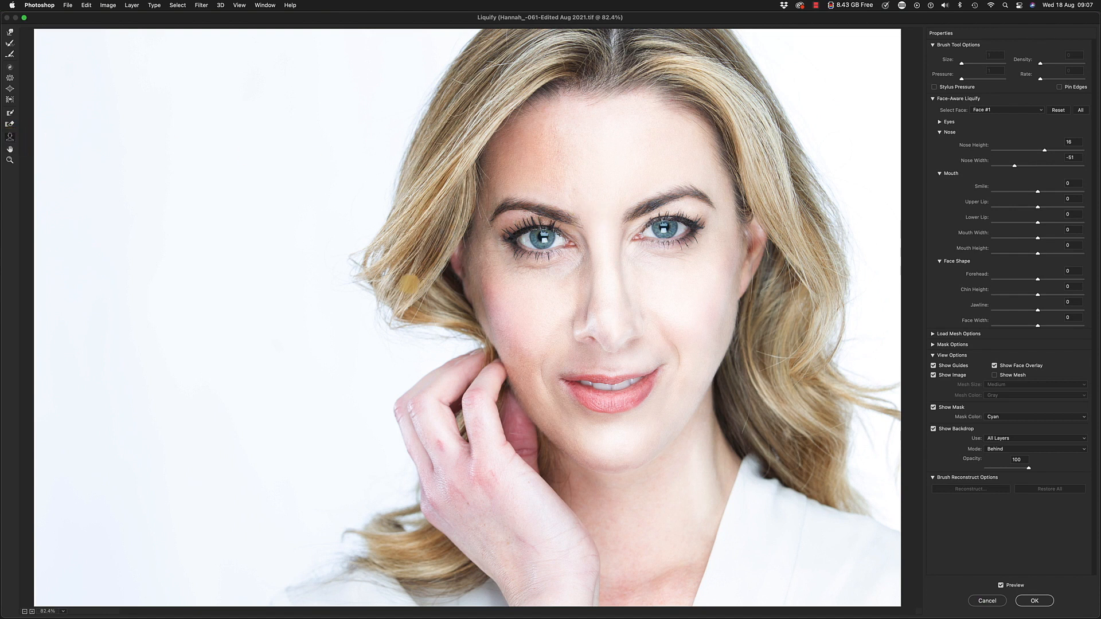
- Reshape the face directly on the image overlay to a Nose Height of 77 and an Eye Height of 27
mouse_move(472, 313)
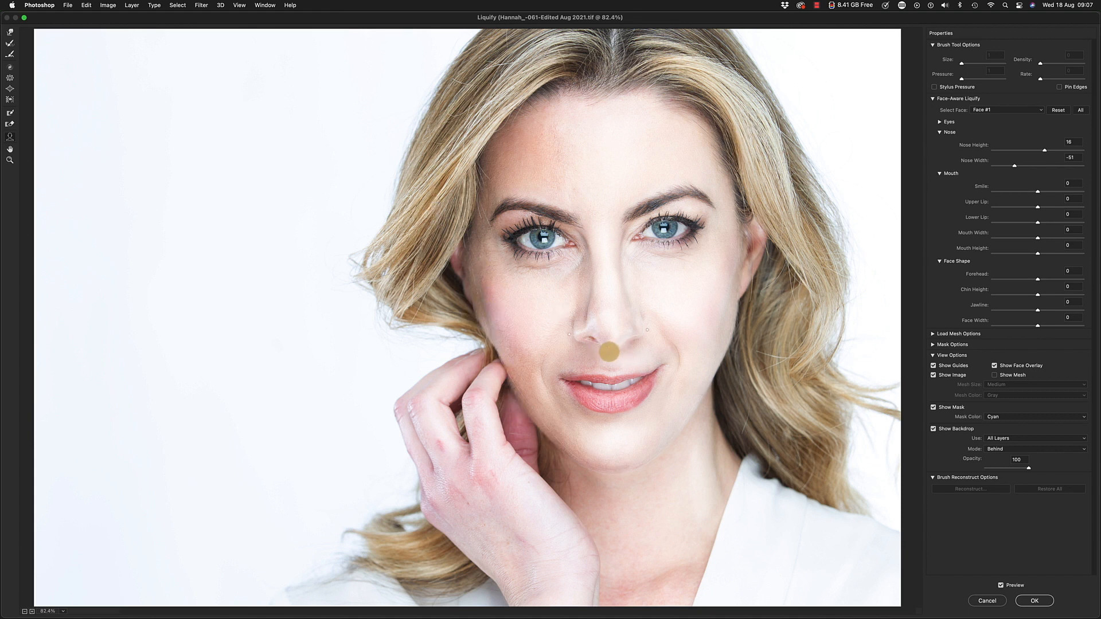
drag(610, 348, 606, 313)
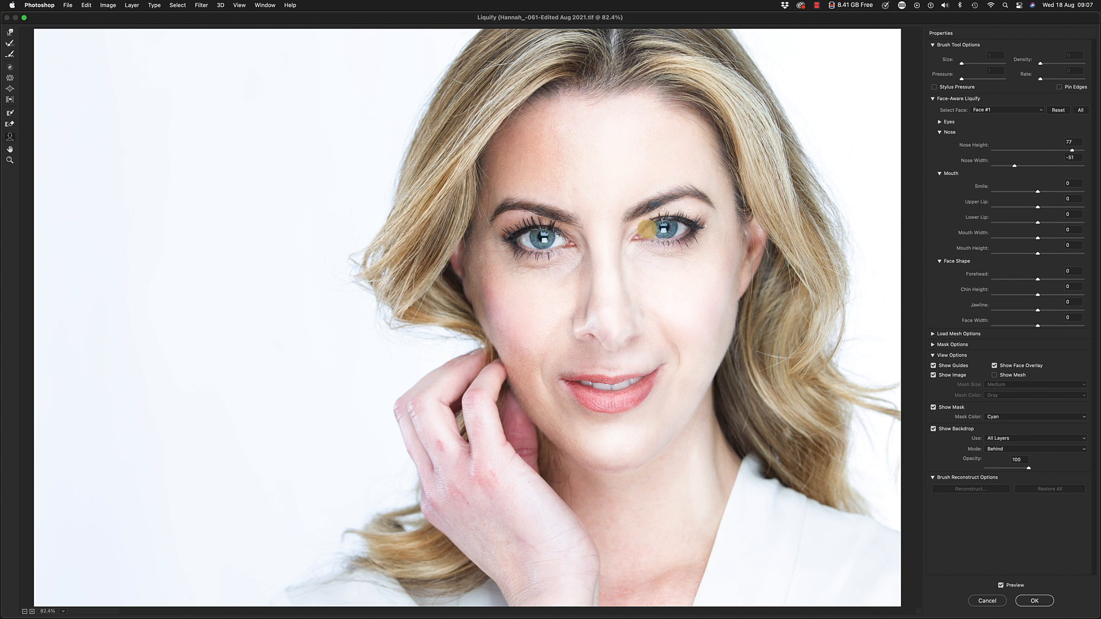
click(665, 214)
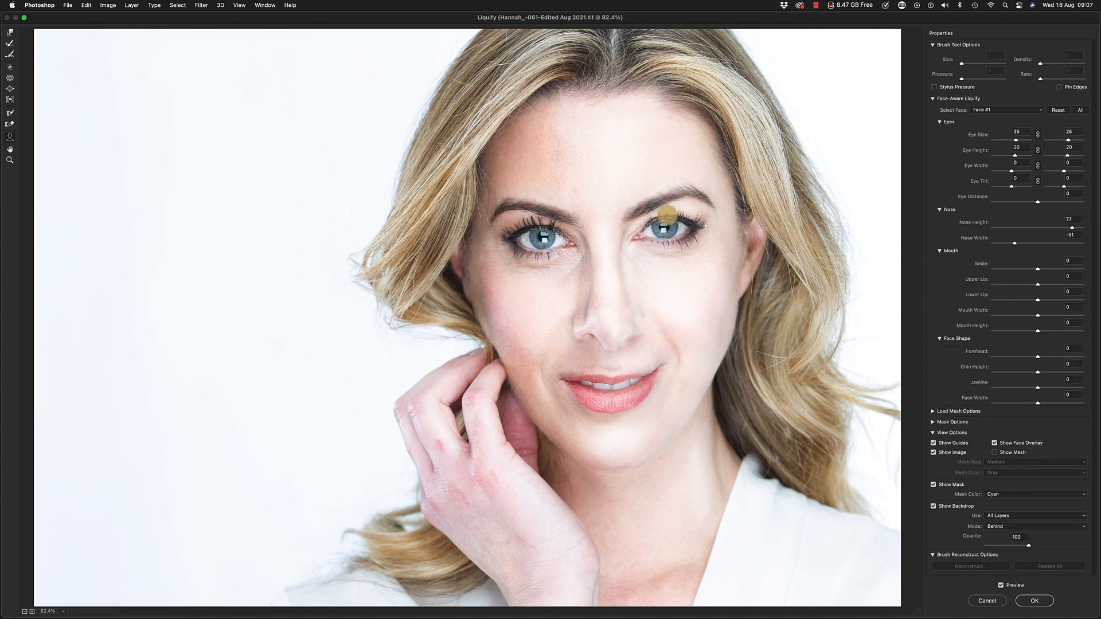
drag(664, 209, 664, 190)
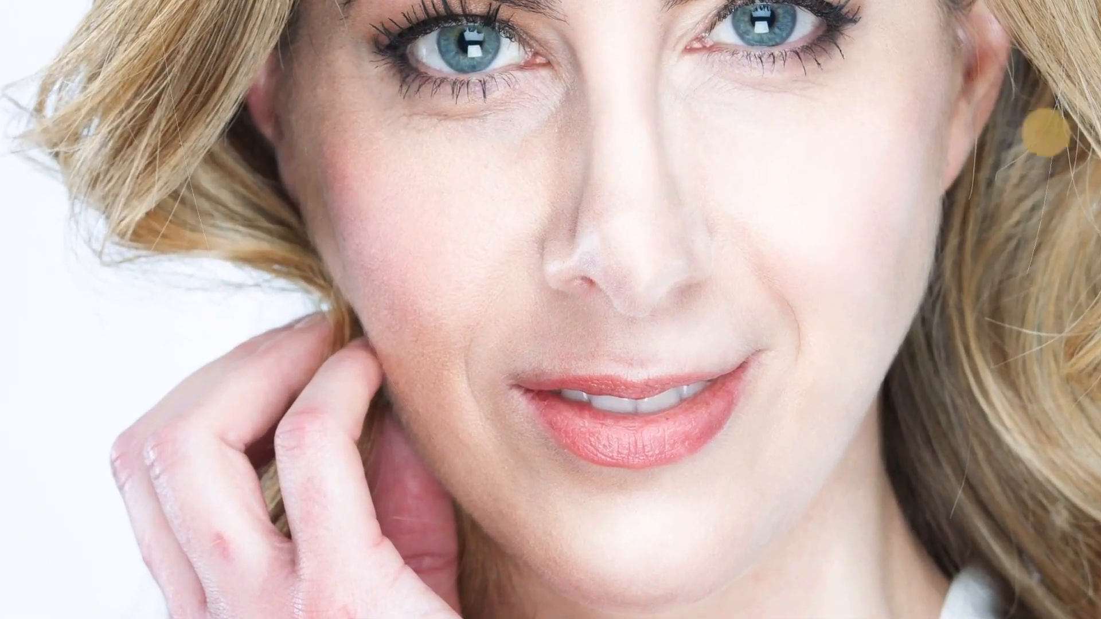
- Turn Show Face Overlay off and back on
mouse_move(713, 351)
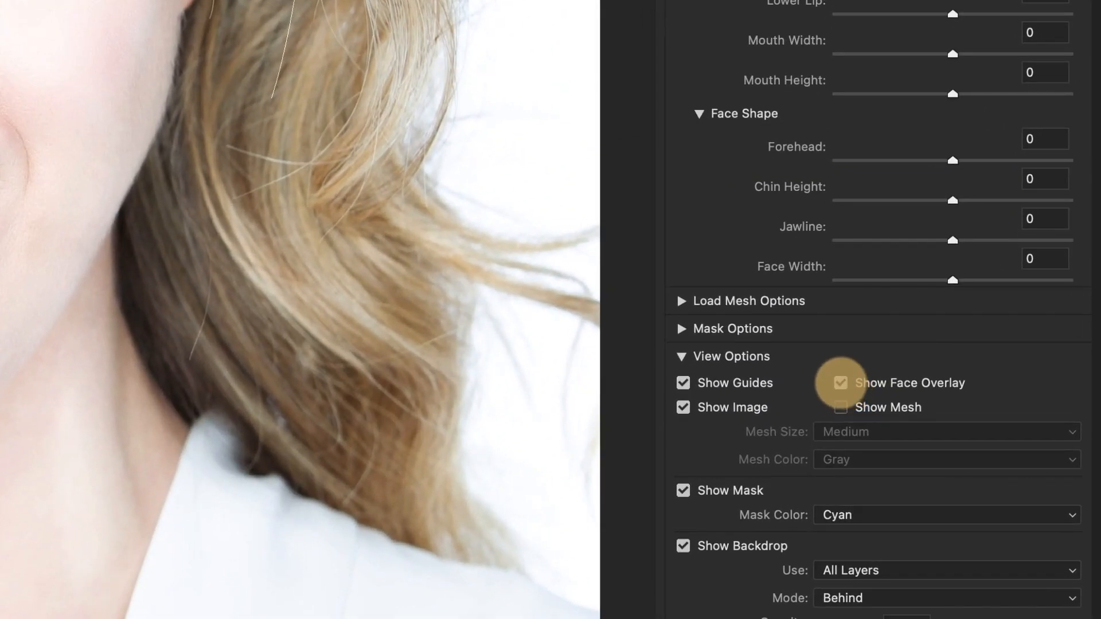
click(841, 384)
click(840, 383)
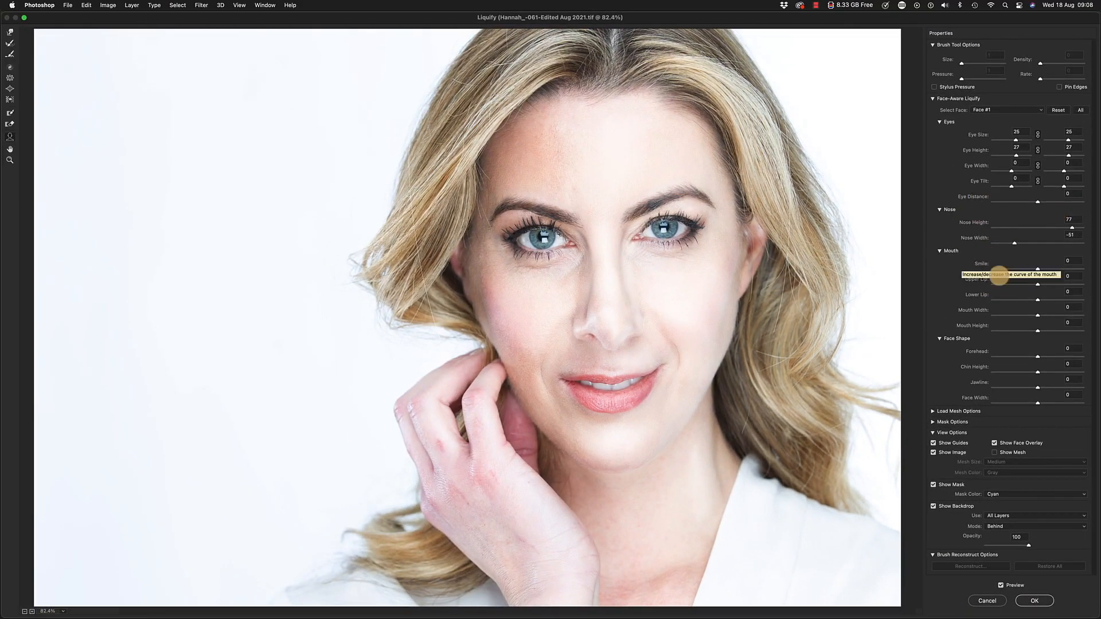
- Reset Eye Size, Eye Height, Nose Height and Nose Width to 0
mouse_move(1024, 133)
mouse_down()
mouse_move(1004, 133)
mouse_move(1010, 147)
mouse_up()
text(00)
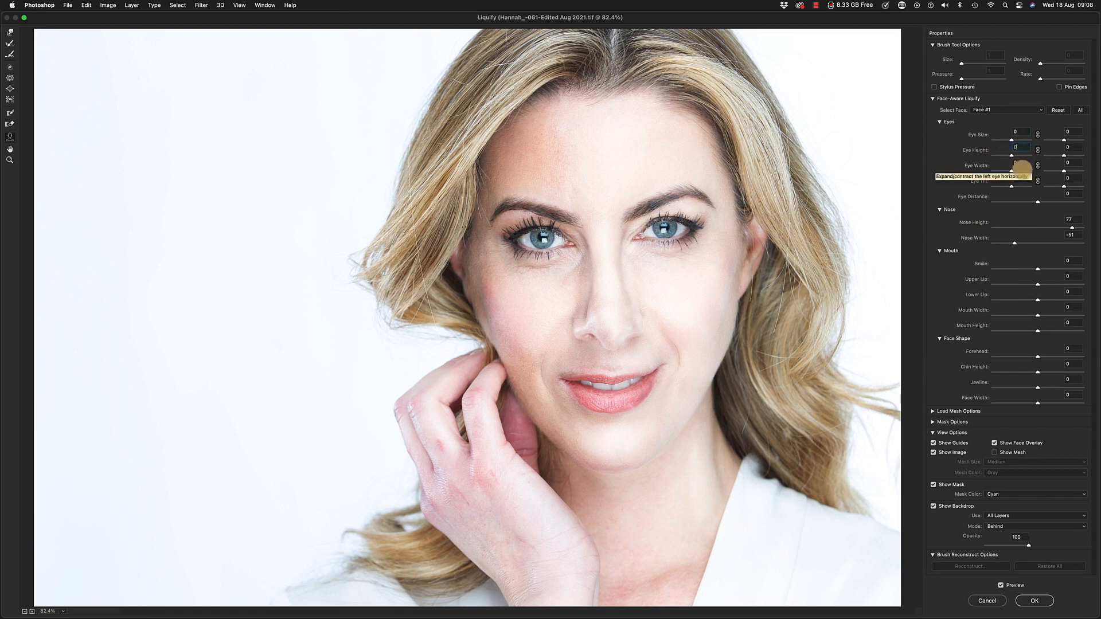
click(1071, 219)
text(0)
click(1070, 235)
text(0)
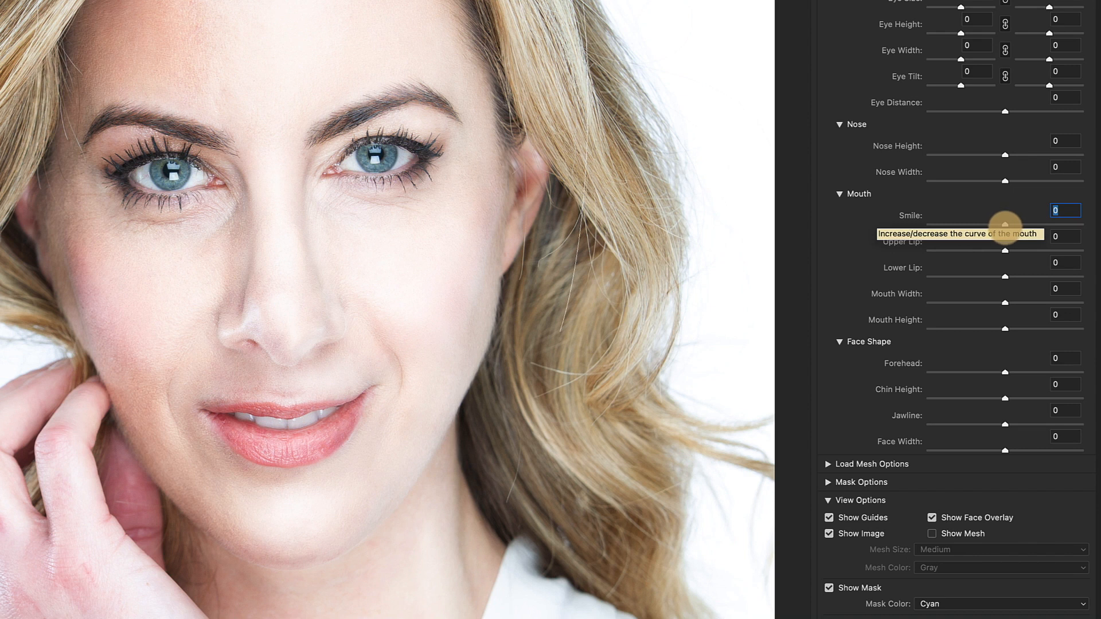
- Try strengthening the smile by raising the Smile value to 50
mouse_move(1005, 224)
mouse_down()
mouse_move(1055, 216)
mouse_move(1001, 235)
mouse_up()
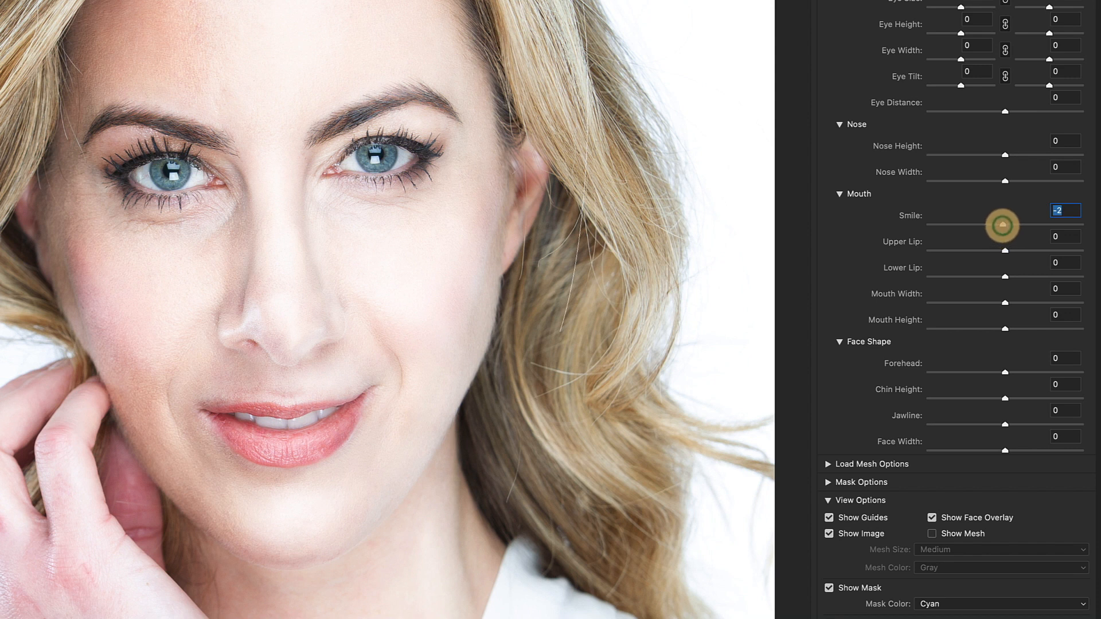
mouse_move(1003, 225)
mouse_down()
mouse_move(1045, 218)
mouse_move(1005, 223)
mouse_move(1058, 222)
mouse_move(1000, 221)
mouse_move(1064, 229)
mouse_move(1002, 238)
mouse_up()
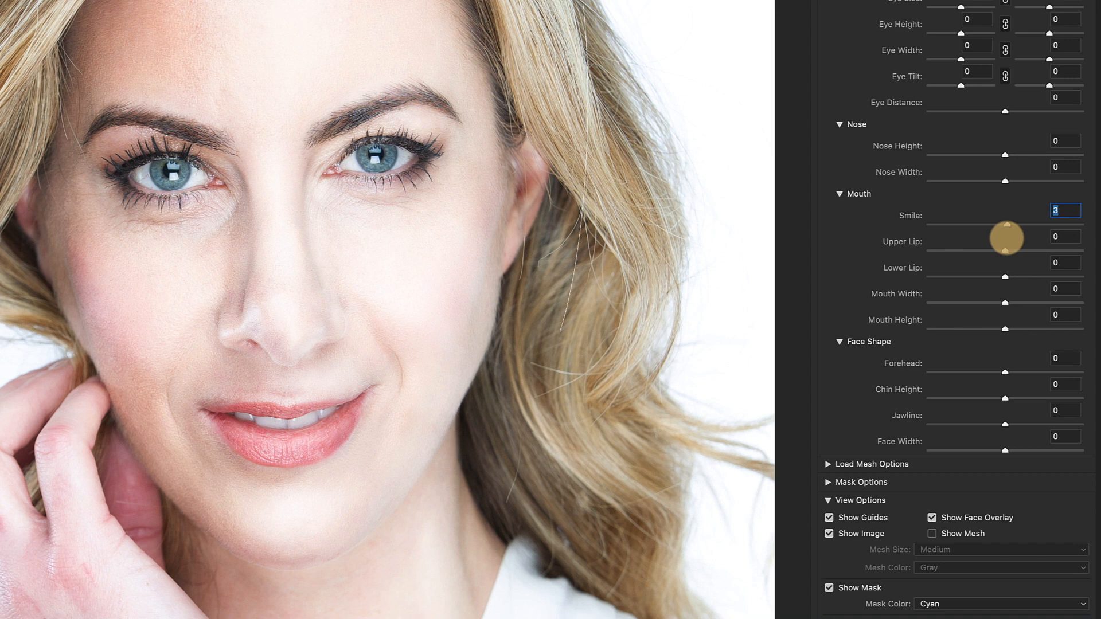
drag(1007, 238, 1045, 236)
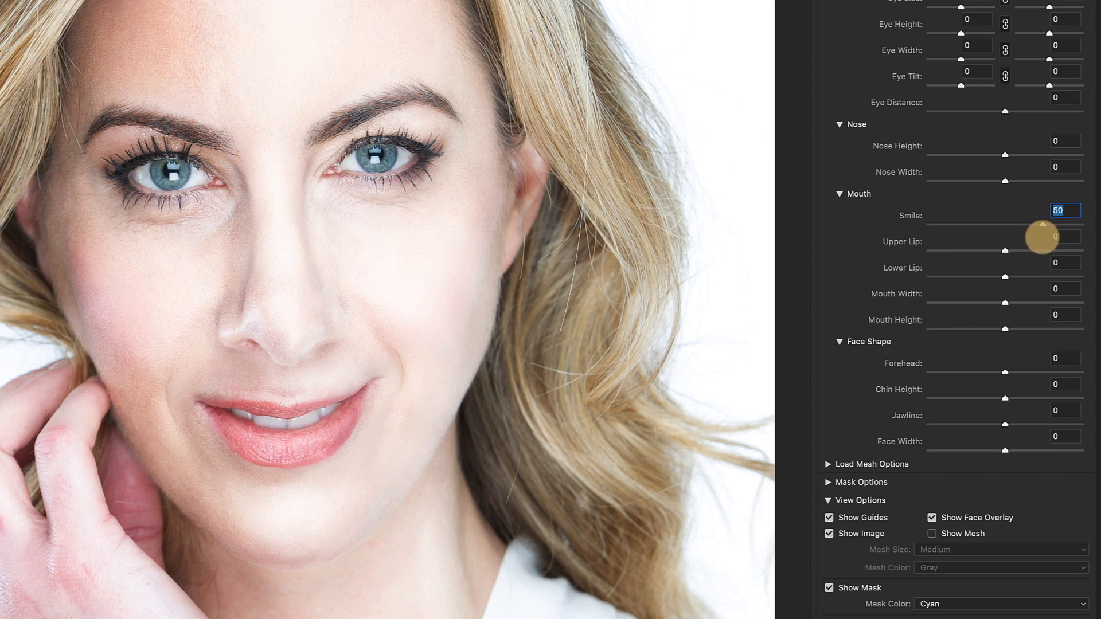
- Lower the mouth's Smile to -100 and set the linked Eye Tilt of both eyes to 100
drag(1041, 237, 936, 243)
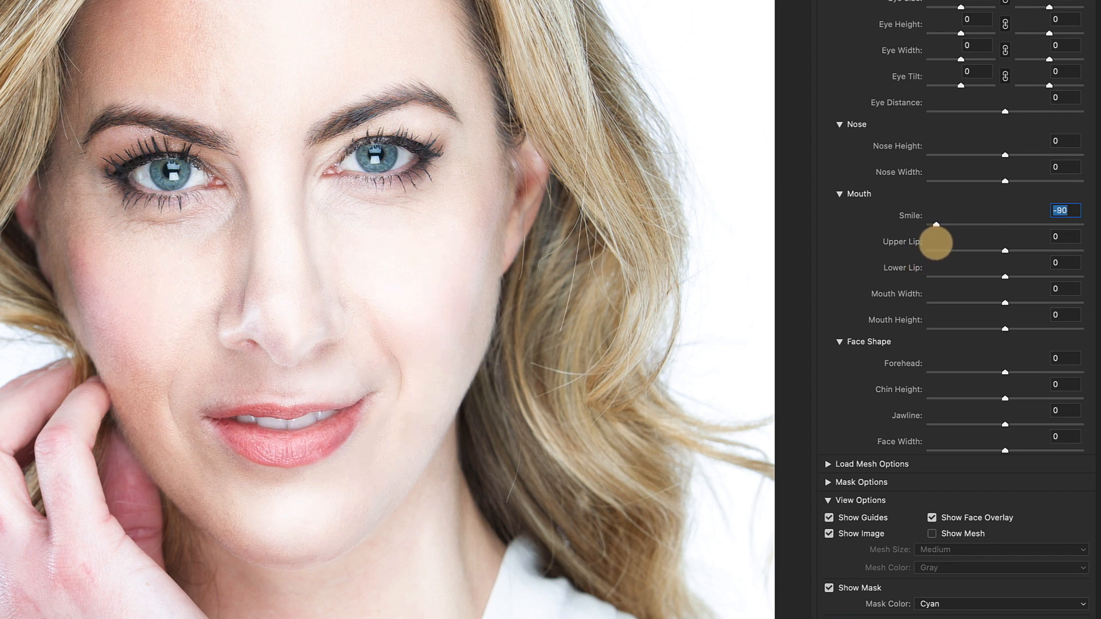
drag(937, 244, 923, 253)
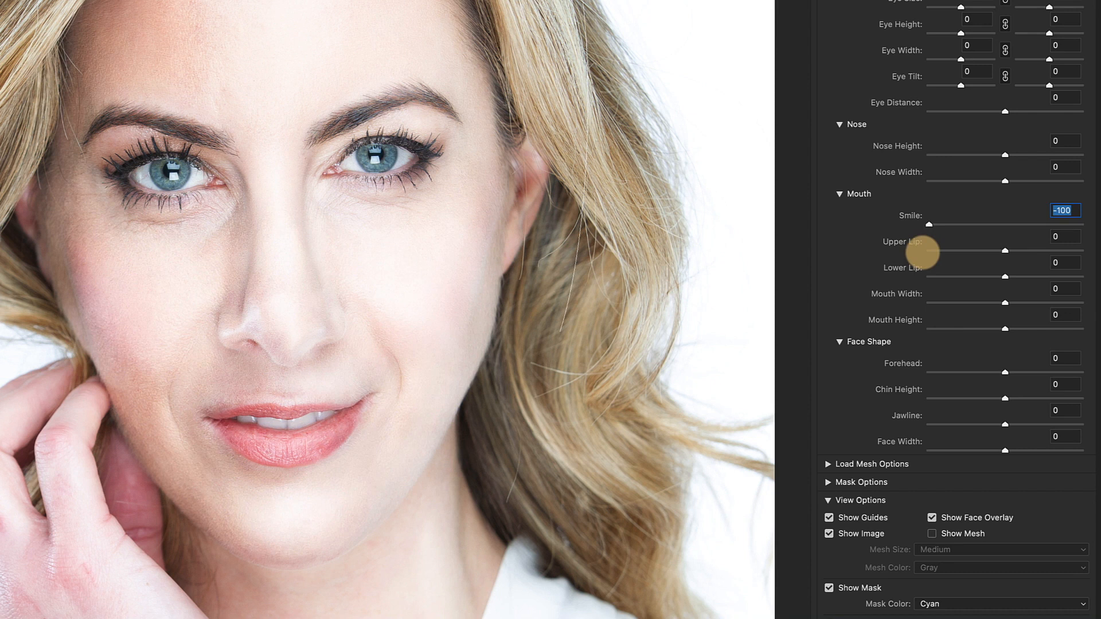
mouse_move(923, 253)
mouse_down()
mouse_move(1004, 238)
mouse_move(910, 246)
mouse_up()
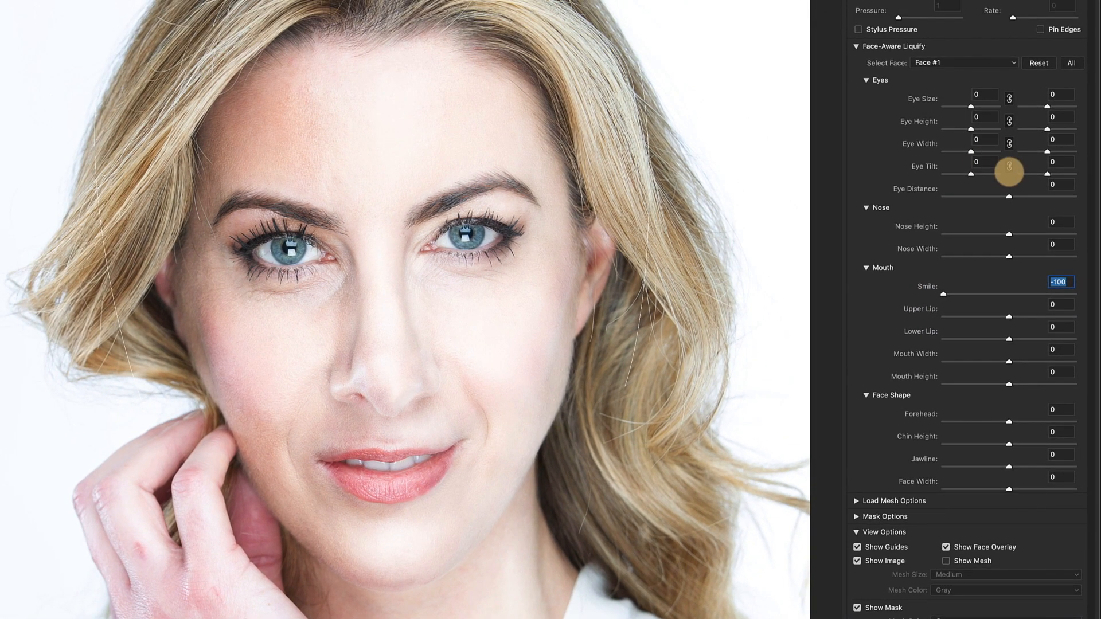
drag(968, 174, 998, 174)
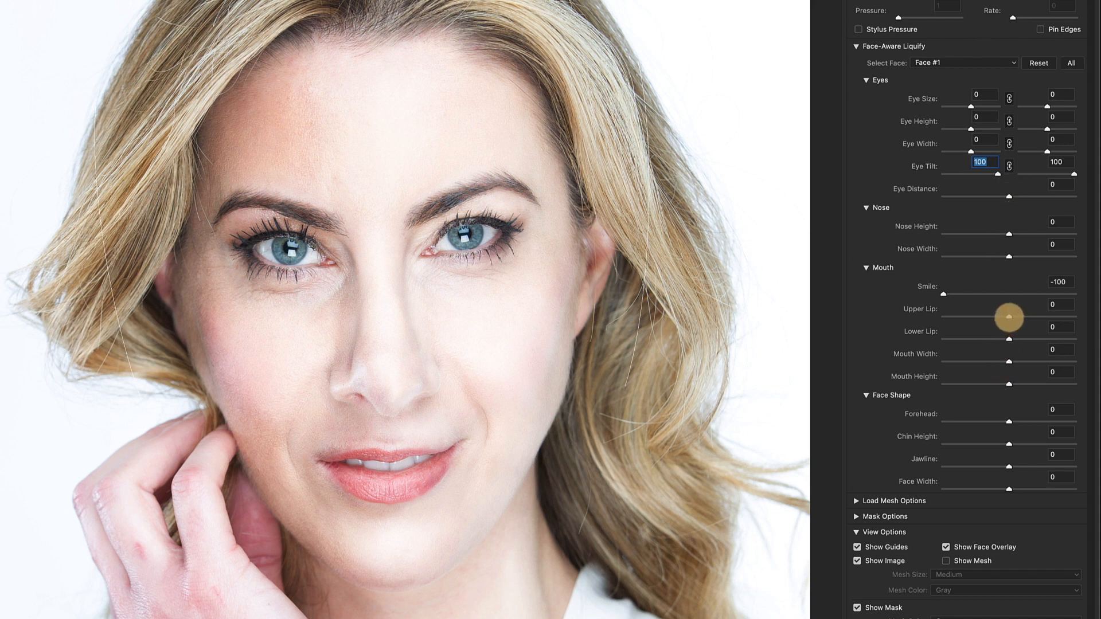
- Adjust the mouth to an Upper Lip of -1, Lower Lip of -5, Mouth Width of -3 and Mouth Height of 0
drag(1009, 317, 1054, 339)
drag(955, 335, 1012, 396)
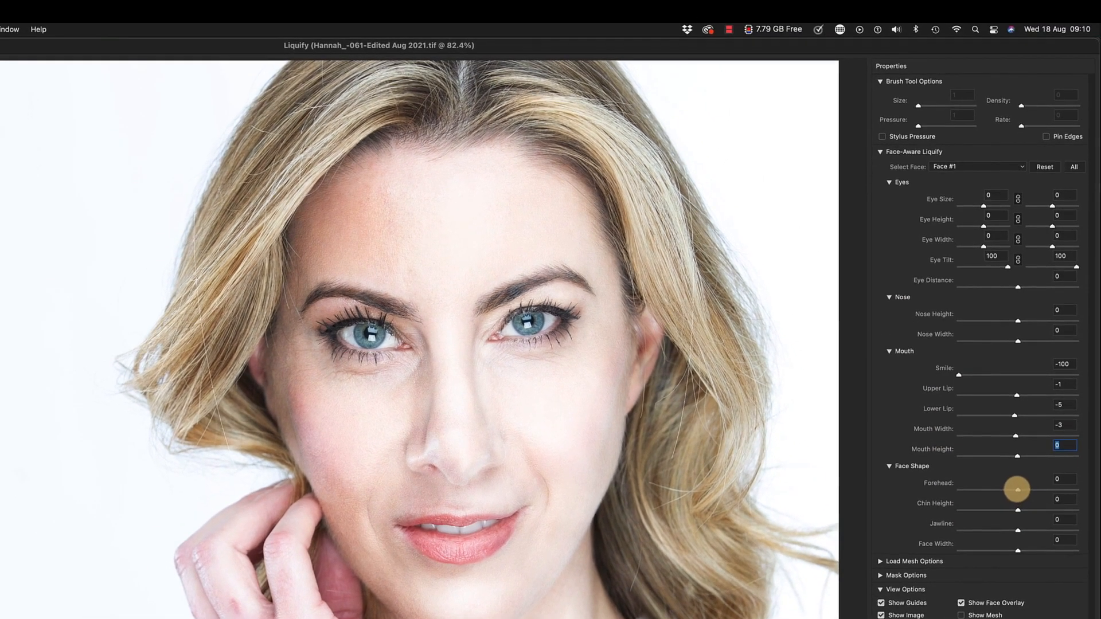
- Try the Forehead, Chin Height, Jawline and Face Width adjustments, finishing with Forehead at 0 and Chin Height at -1
drag(1011, 426, 1062, 418)
drag(1066, 485, 1018, 492)
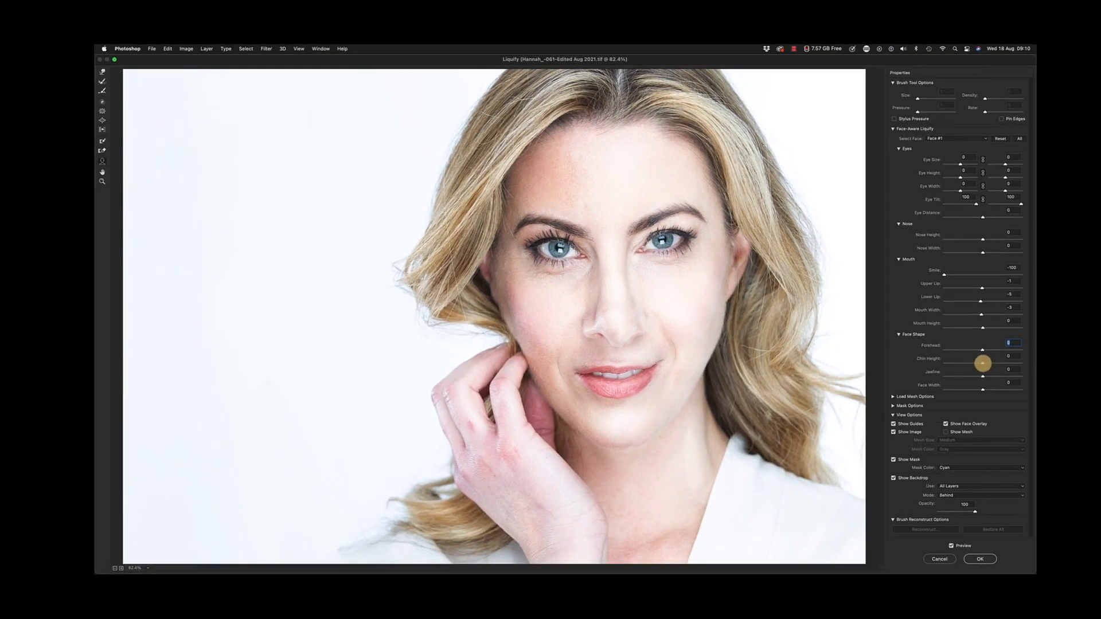
mouse_move(982, 363)
mouse_down()
mouse_move(927, 365)
mouse_move(1032, 360)
mouse_move(978, 366)
mouse_move(1027, 376)
mouse_move(984, 382)
mouse_up()
mouse_move(983, 390)
mouse_down()
mouse_move(1021, 384)
mouse_move(981, 385)
mouse_up()
mouse_move(984, 390)
mouse_down()
mouse_move(1030, 386)
mouse_move(964, 386)
mouse_move(1028, 388)
mouse_move(986, 386)
mouse_move(1025, 377)
mouse_move(993, 376)
mouse_move(983, 391)
mouse_up()
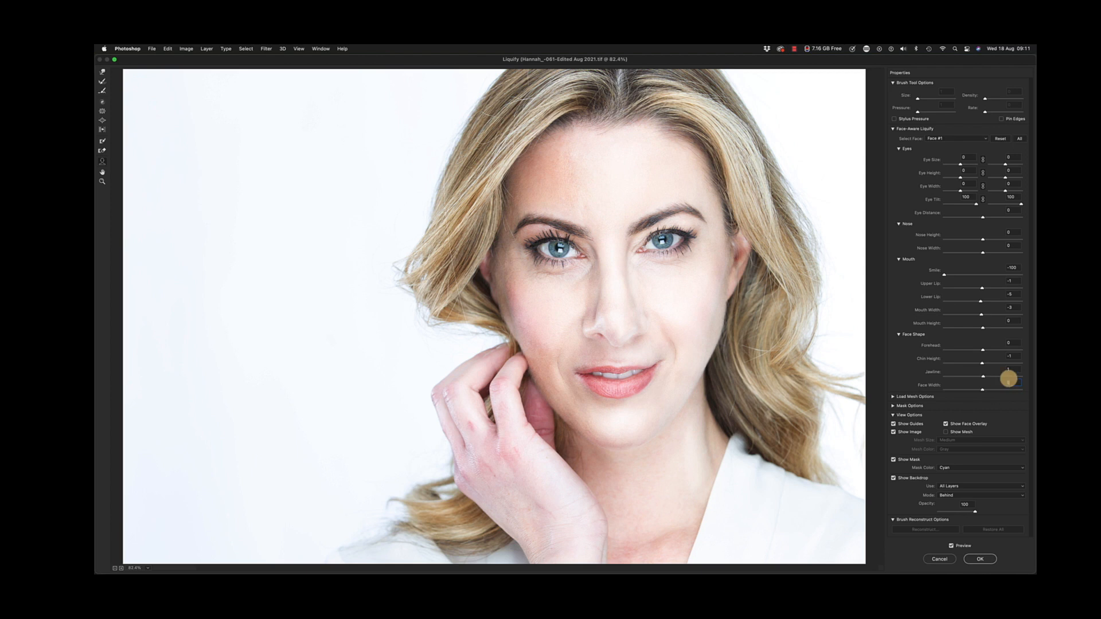